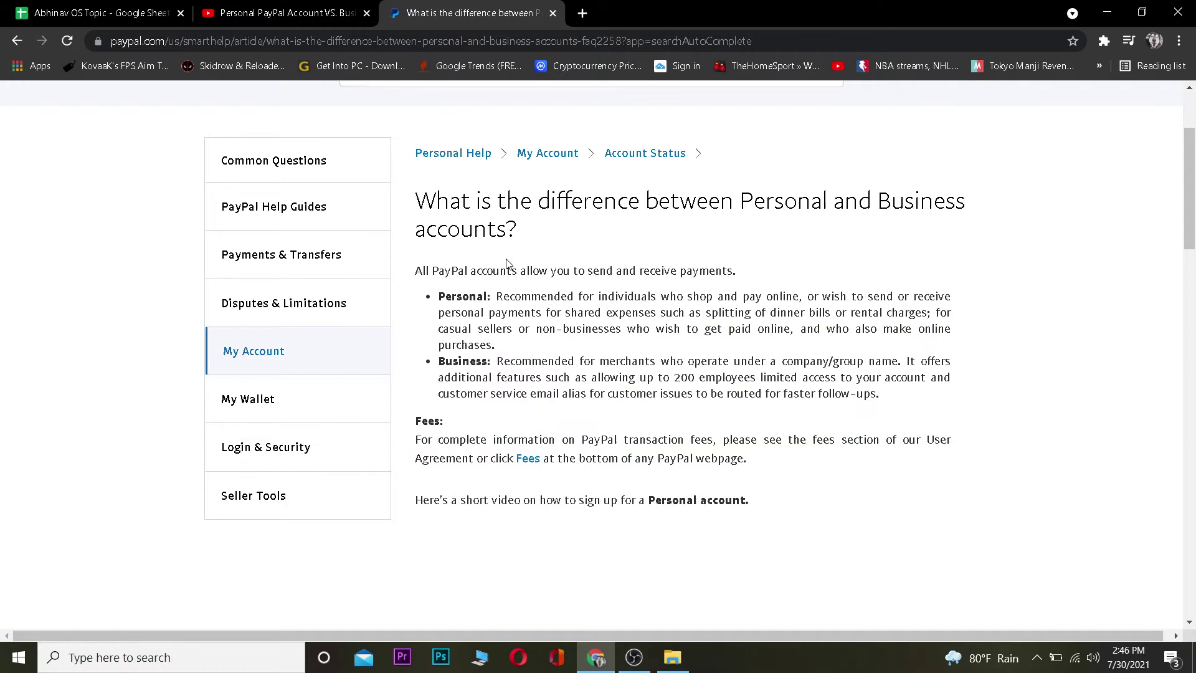
pyautogui.scroll(3, 520, 265)
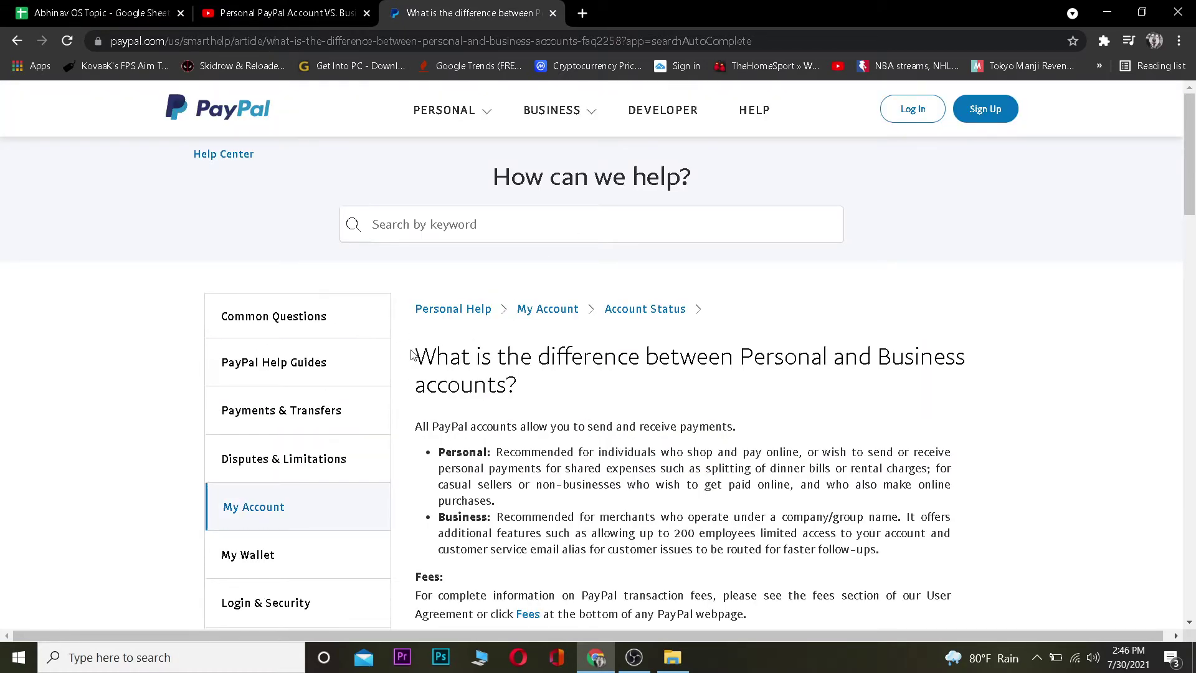
# Step: Briefly select and clear the question heading, then highlight the Personal account description text
pyautogui.moveTo(414, 356); pyautogui.dragTo(653, 388)
pyautogui.click(652, 387)
pyautogui.scroll(-3, 652, 387)
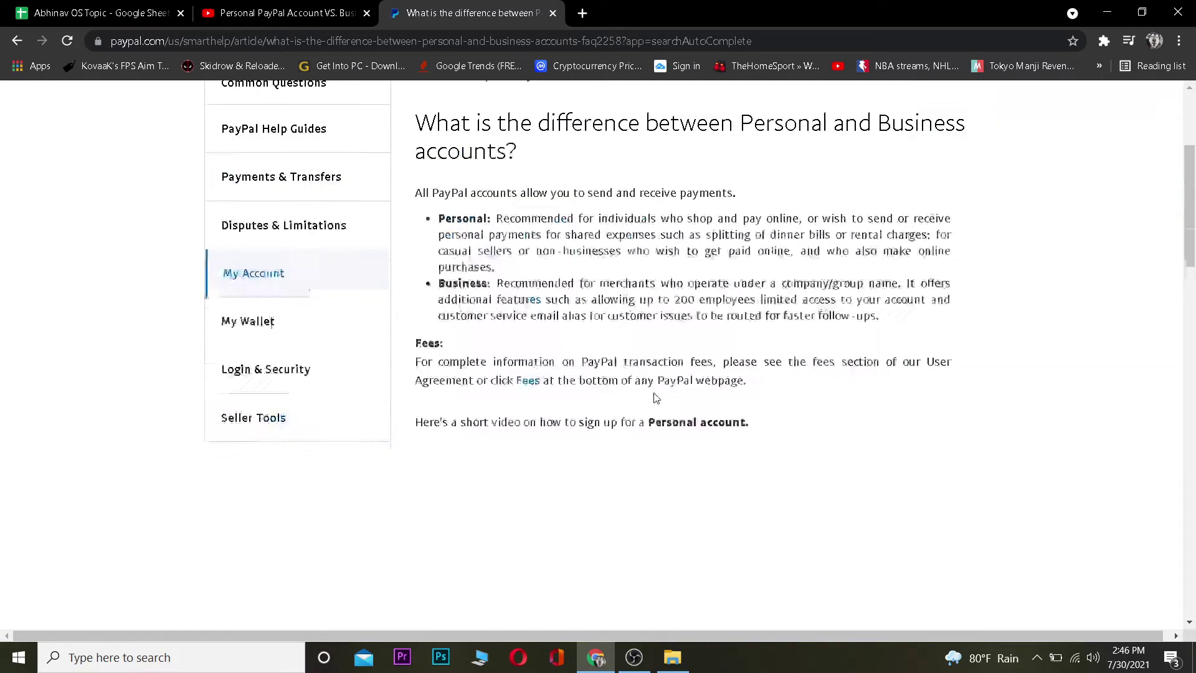
pyautogui.scroll(2, 660, 408)
pyautogui.scroll(-1, 673, 412)
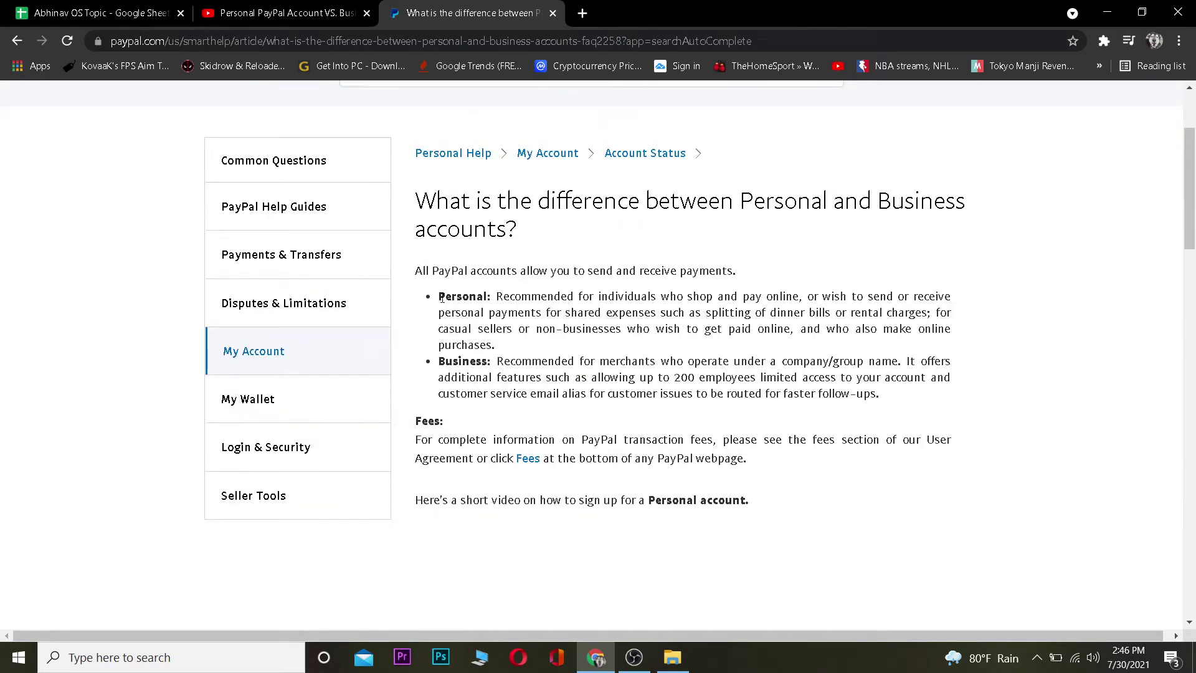
pyautogui.moveTo(439, 296); pyautogui.dragTo(659, 314)
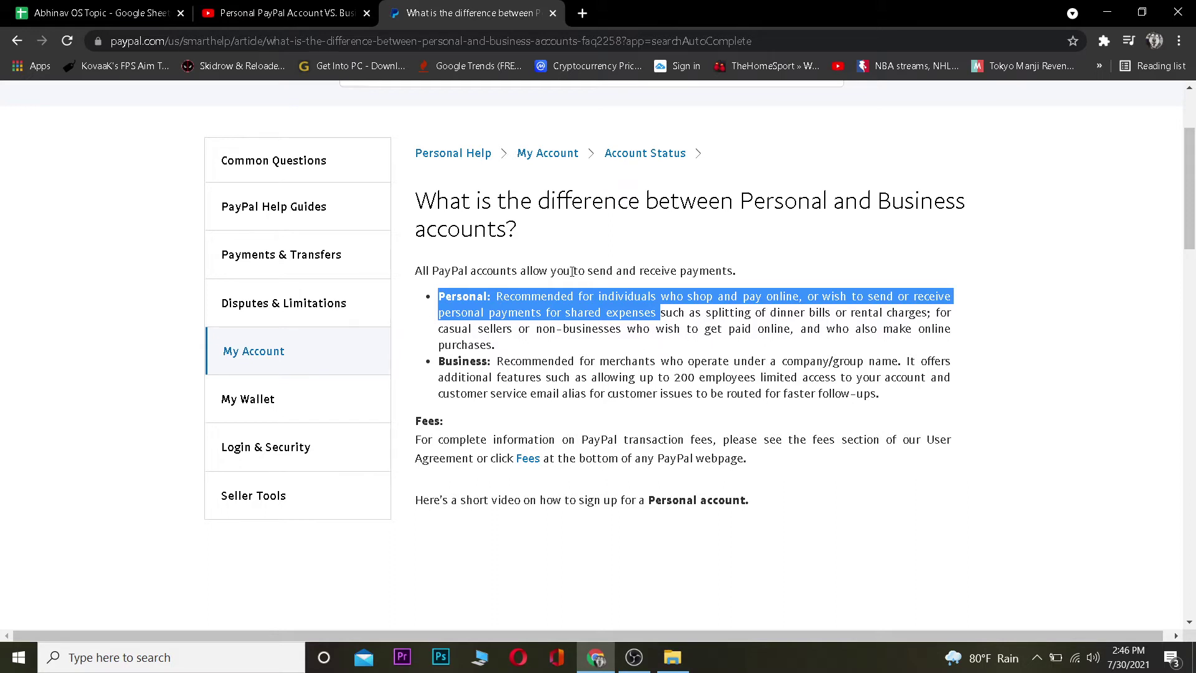
# Step: Deselect the Personal bullet text so no article text stays highlighted
pyautogui.click(524, 292)
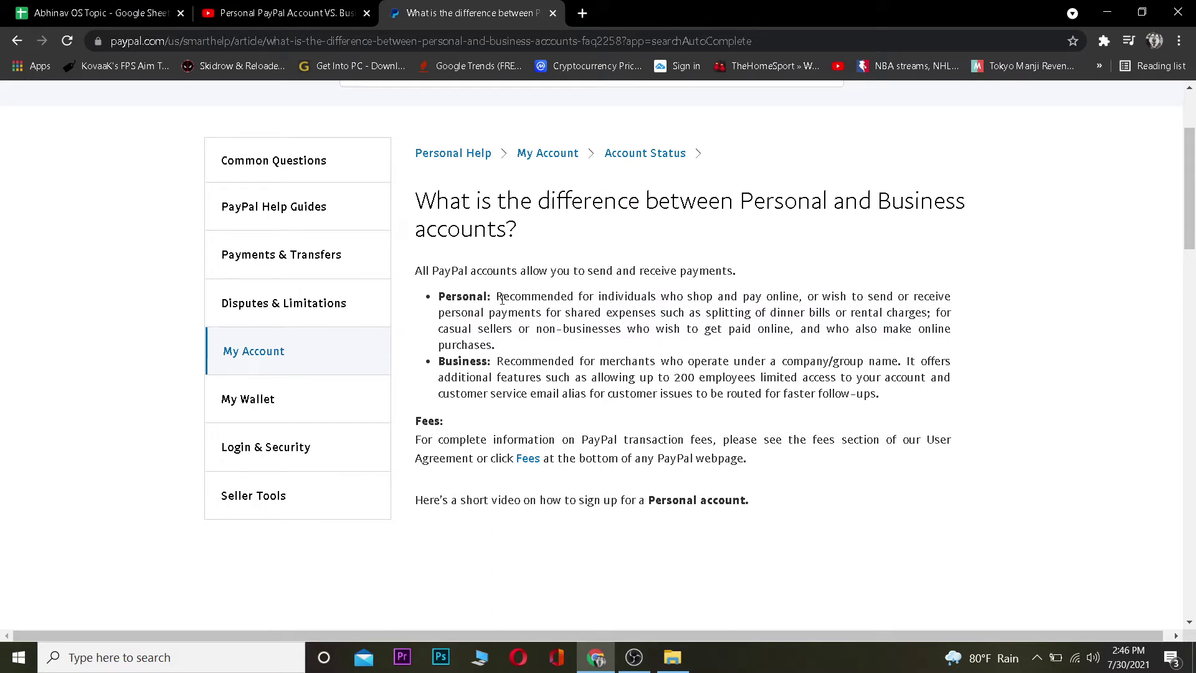